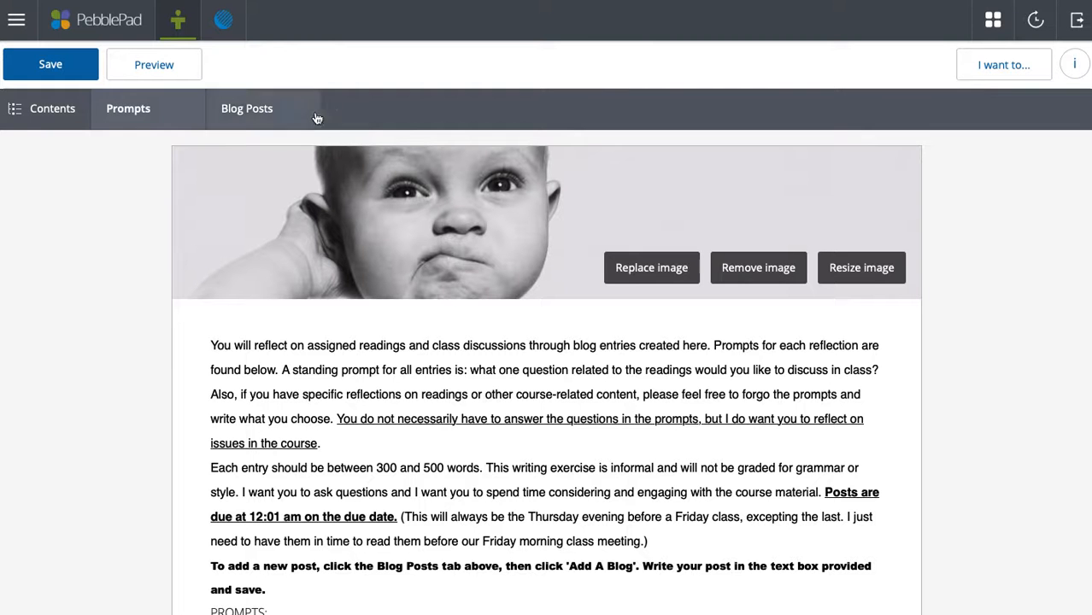
Step: Review the blog post prompts and open the workbook's Blog Posts page
scroll(482, 438, "down", 5)
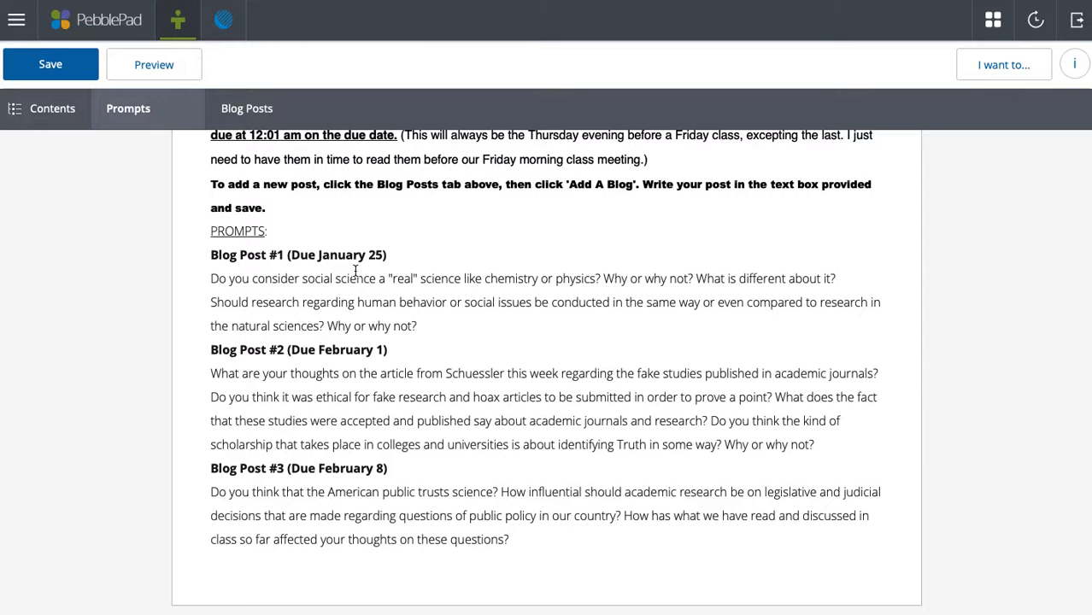
scroll(288, 274, "up", 5)
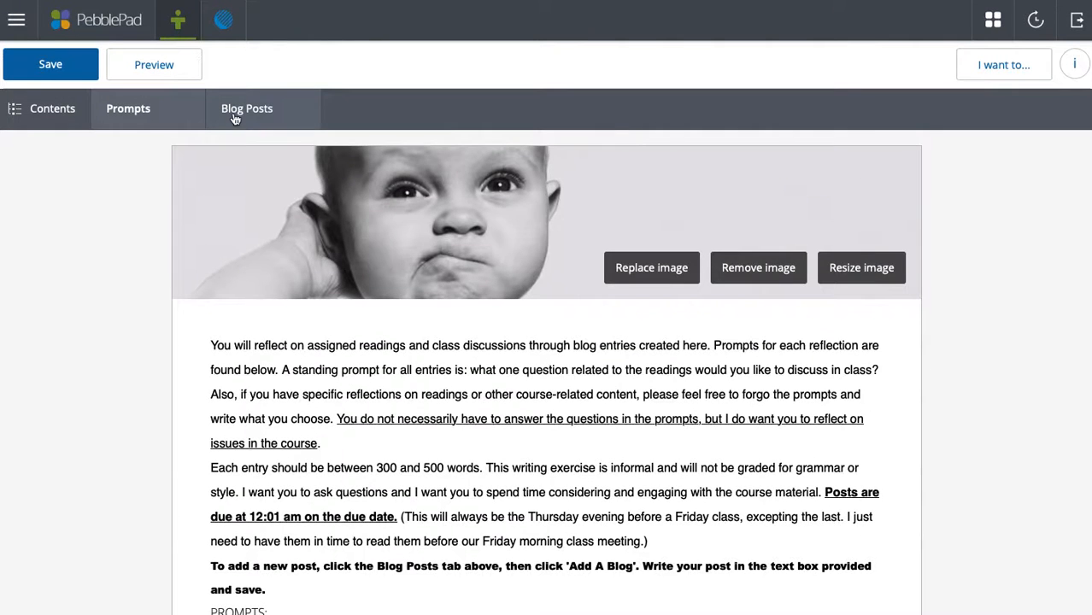
left_click(233, 112)
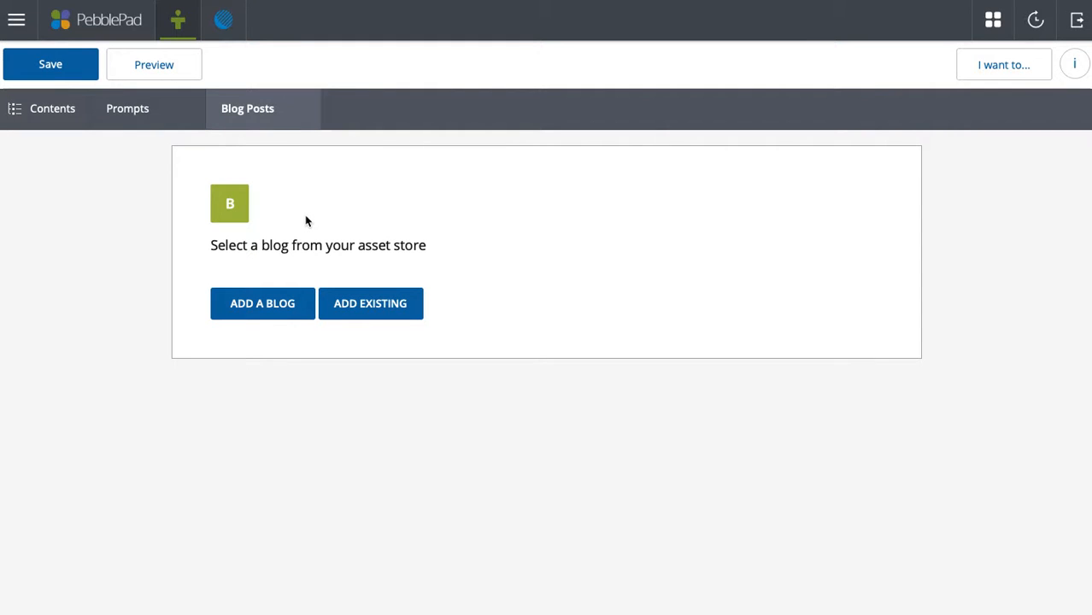
Step: Try adding an existing Internship Blog from the asset store to the page, and remove it again
left_click(369, 306)
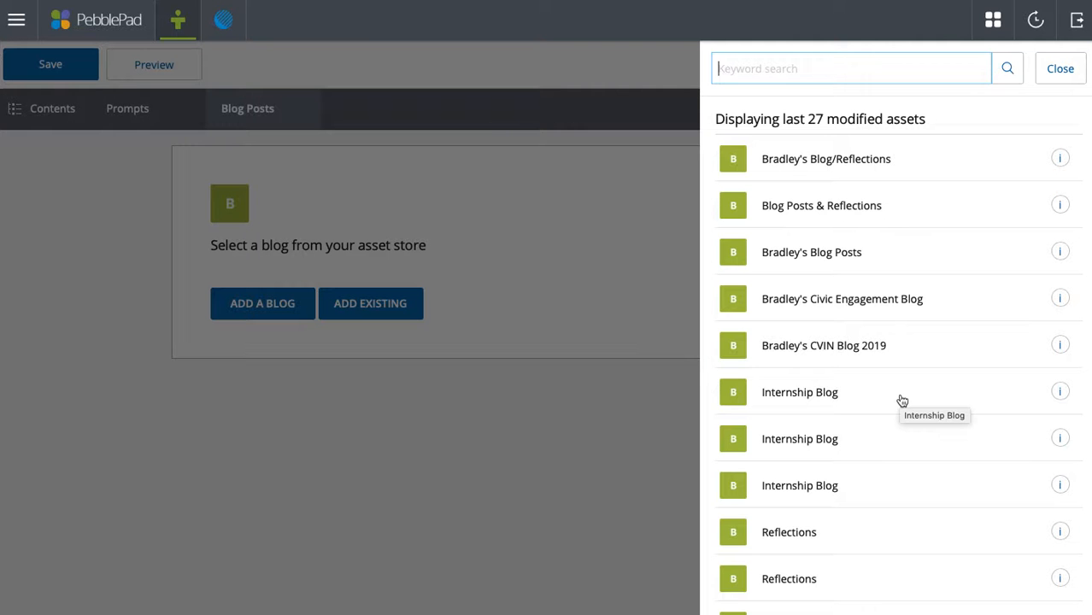
left_click(860, 398)
scroll(865, 460, "down", 5)
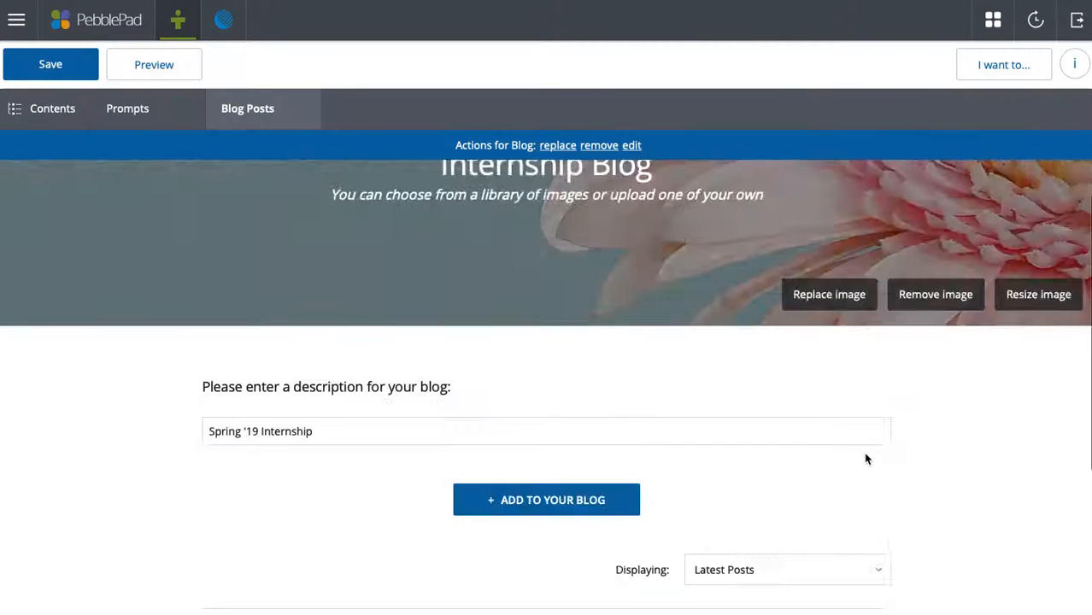
scroll(868, 458, "up", 4)
scroll(870, 457, "down", 1)
scroll(871, 456, "up", 2)
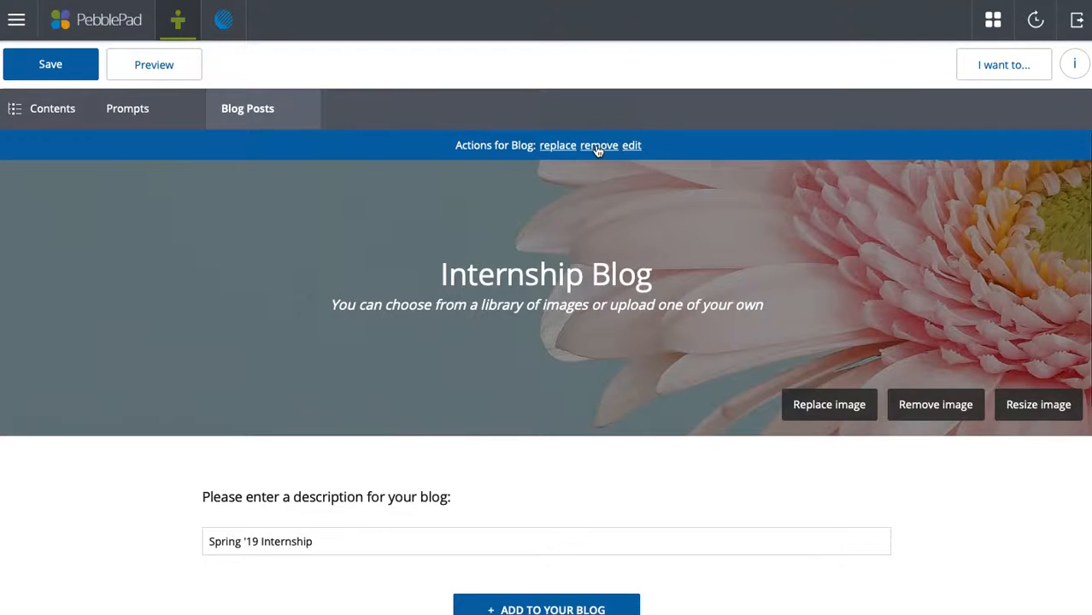
left_click(597, 147)
left_click(472, 378)
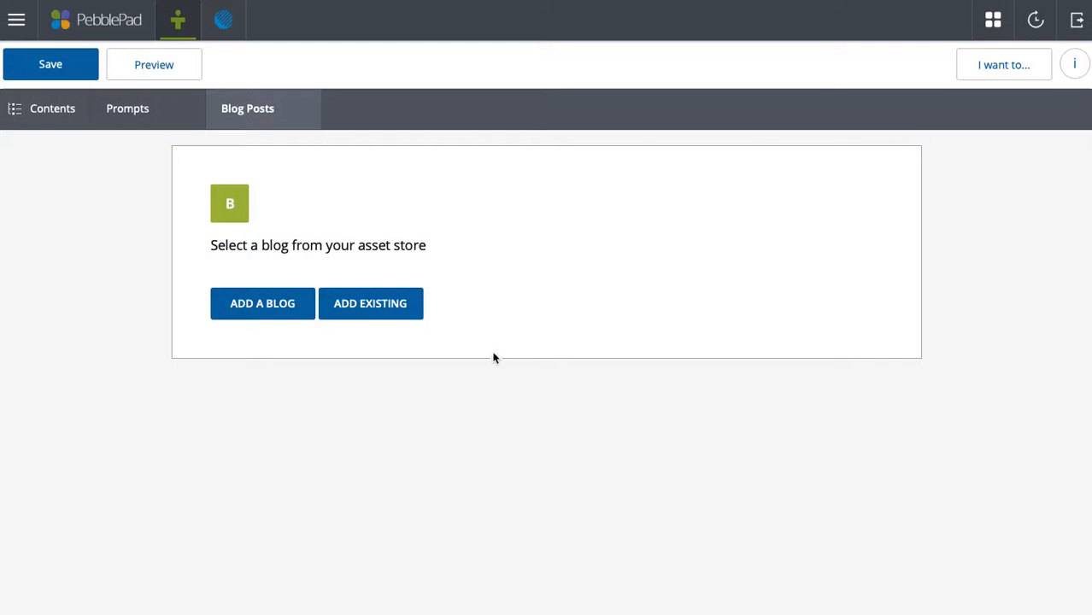
Step: Create a new blog for the Blog Posts page and replace its banner with the default image of a wooden pier at sunset
left_click(262, 305)
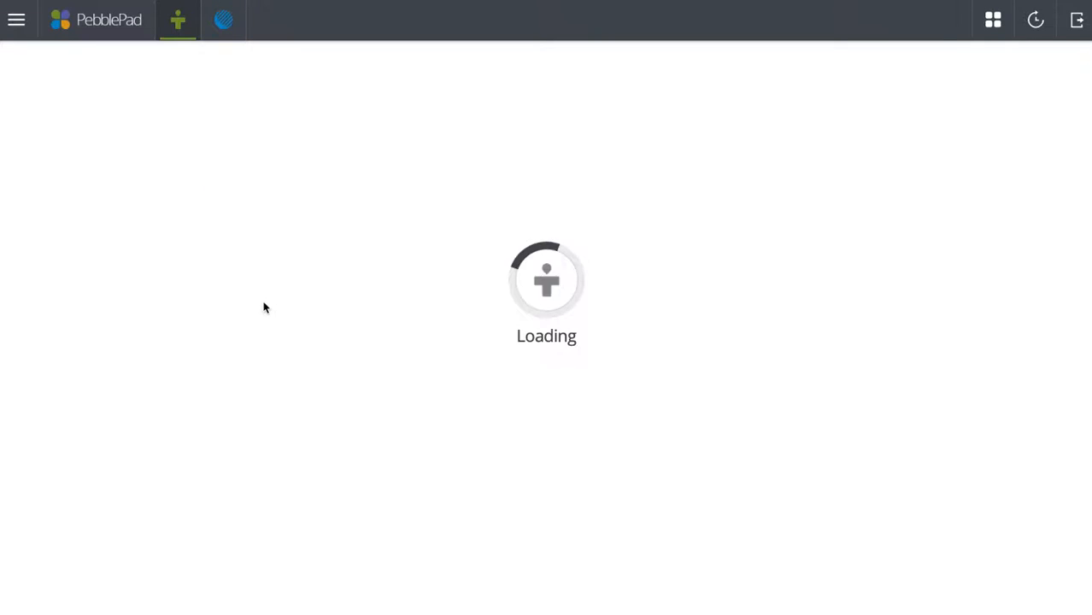
scroll(680, 357, "down", 1)
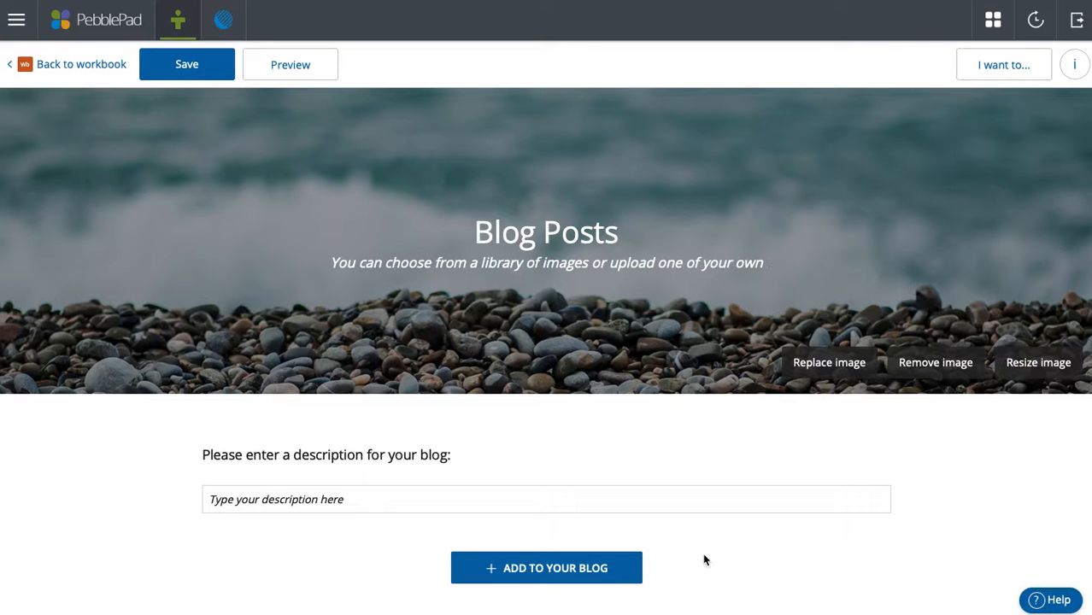
left_click(829, 364)
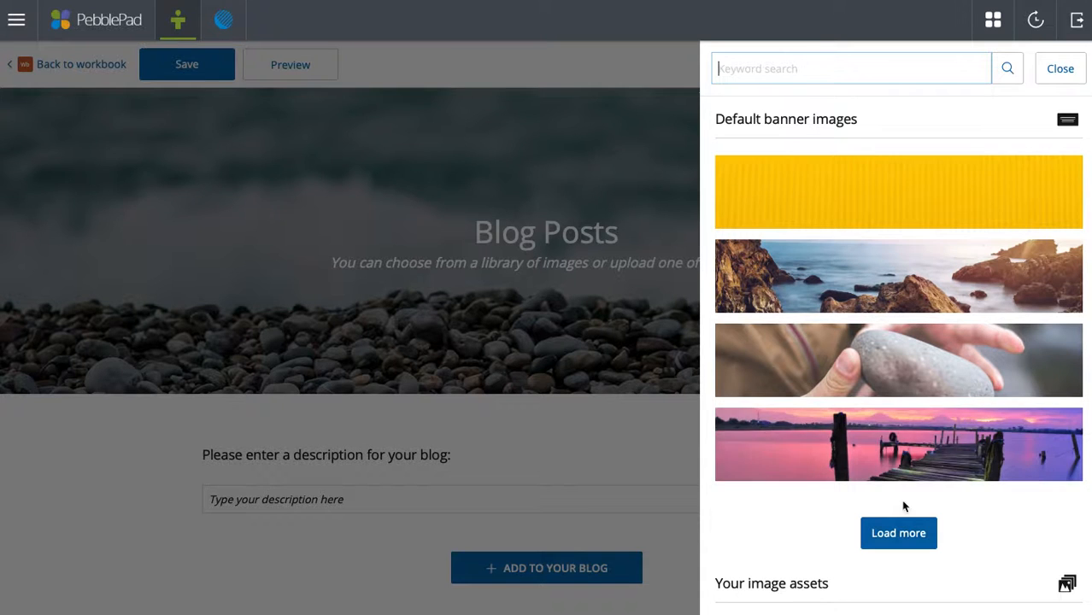
left_click(889, 457)
Step: Retitle the blog "Posts for Blog" and enter "Civic Innovation Blog" as its description
left_click(593, 238)
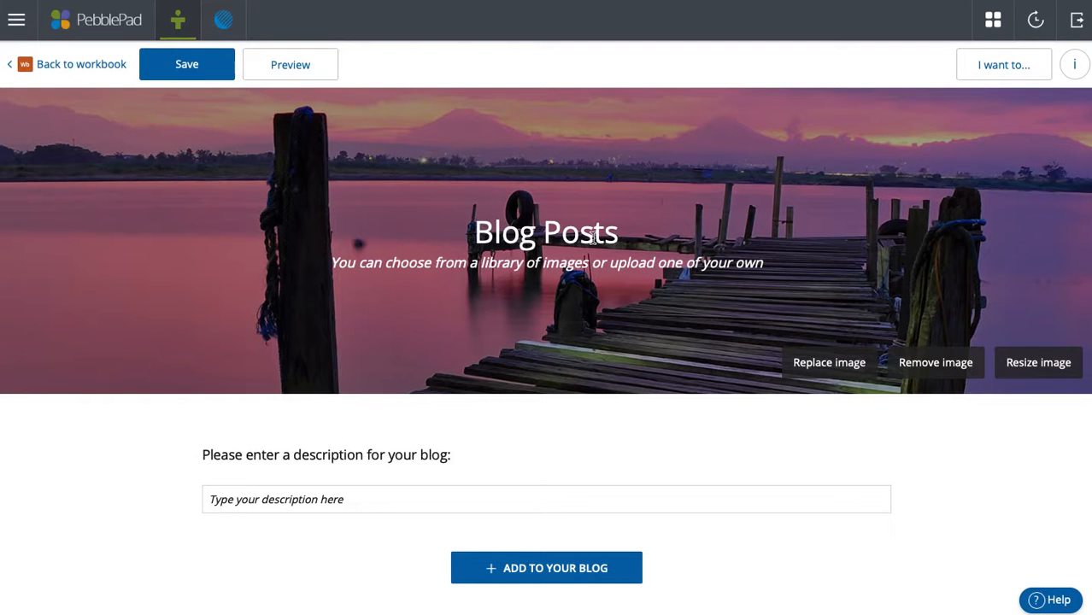
triple_click(593, 239)
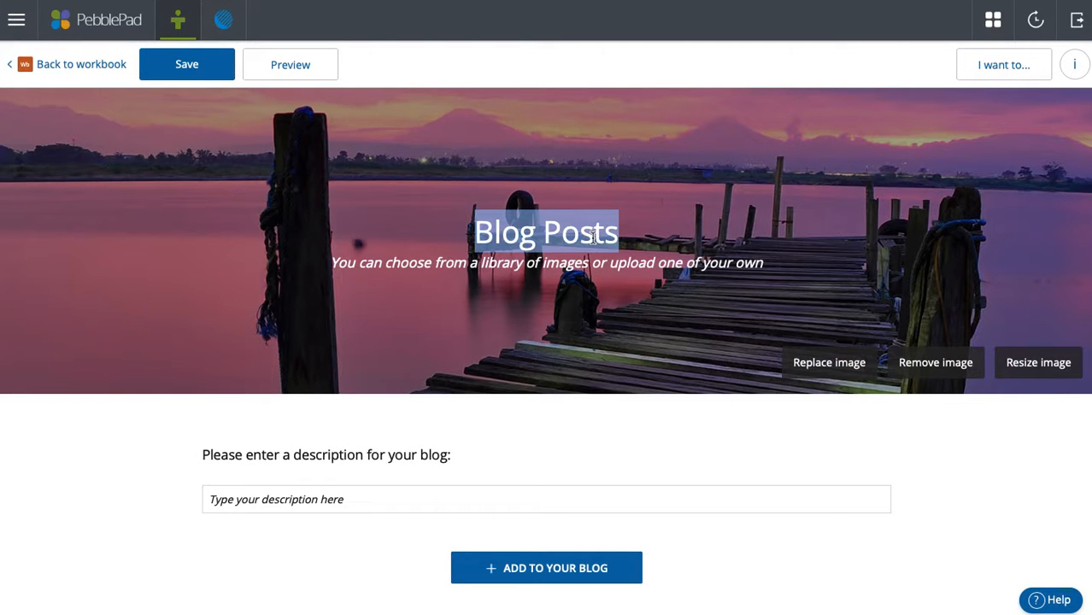
type("Posts for Blog")
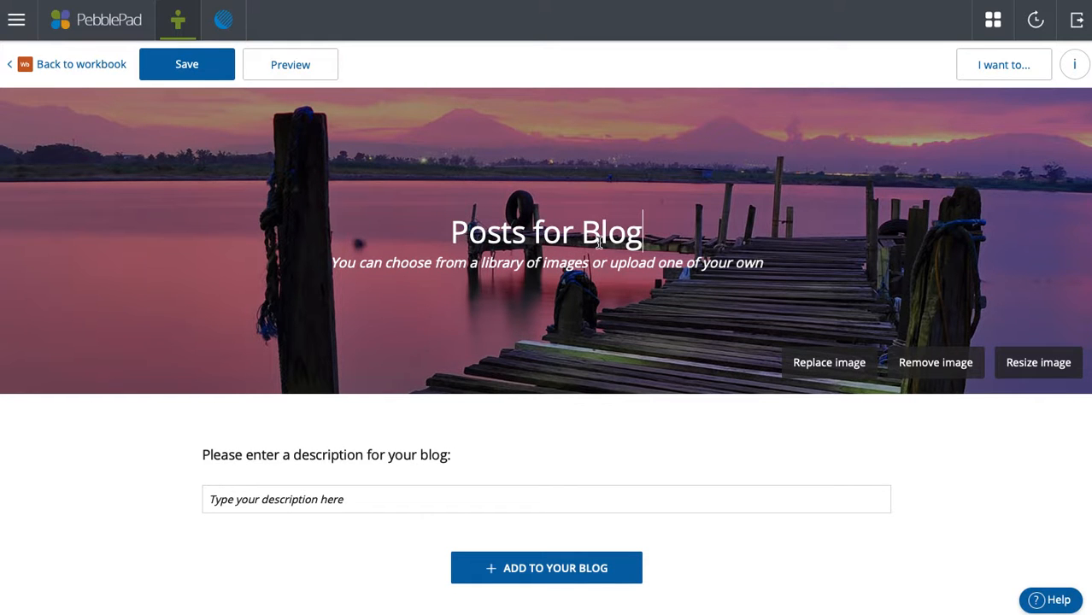
left_click(497, 487)
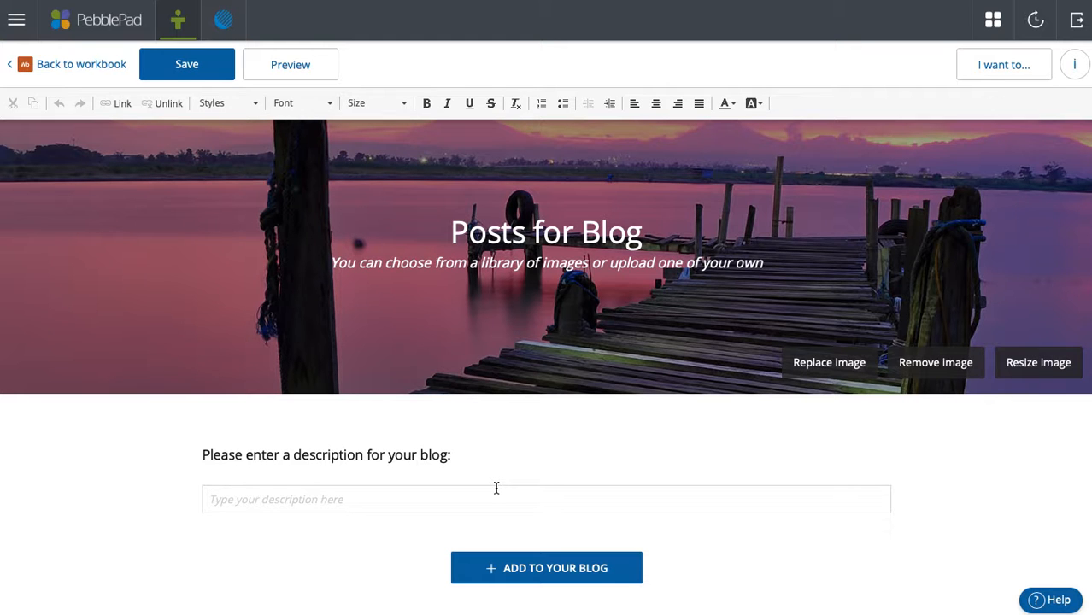
type("C")
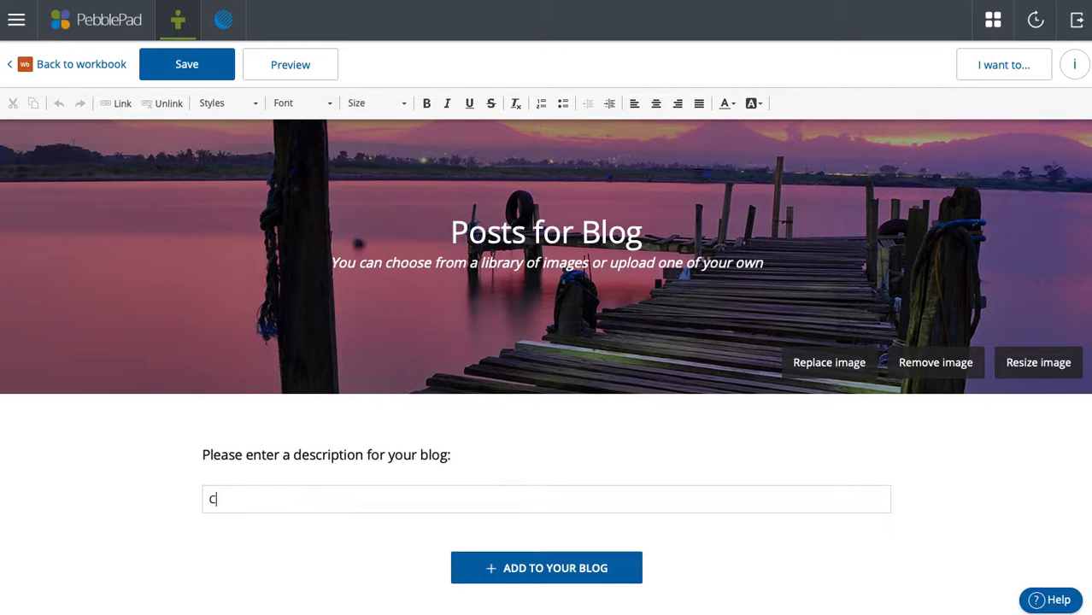
type("ivic Innovation Blog")
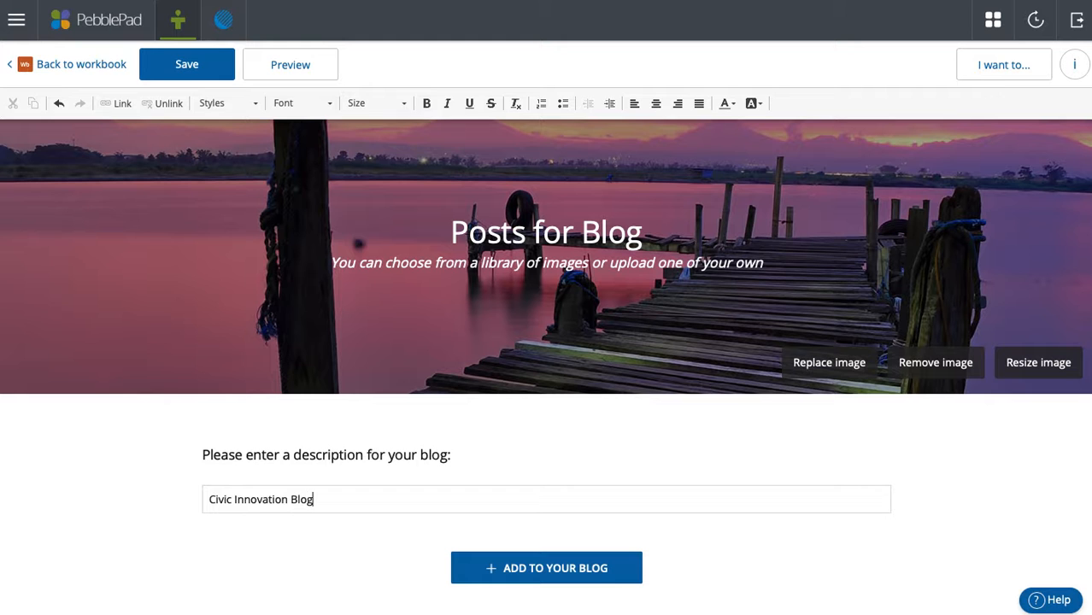
Step: Add a new post to the blog and title it "Title Post #1"
scroll(598, 530, "down", 1)
left_click(561, 524)
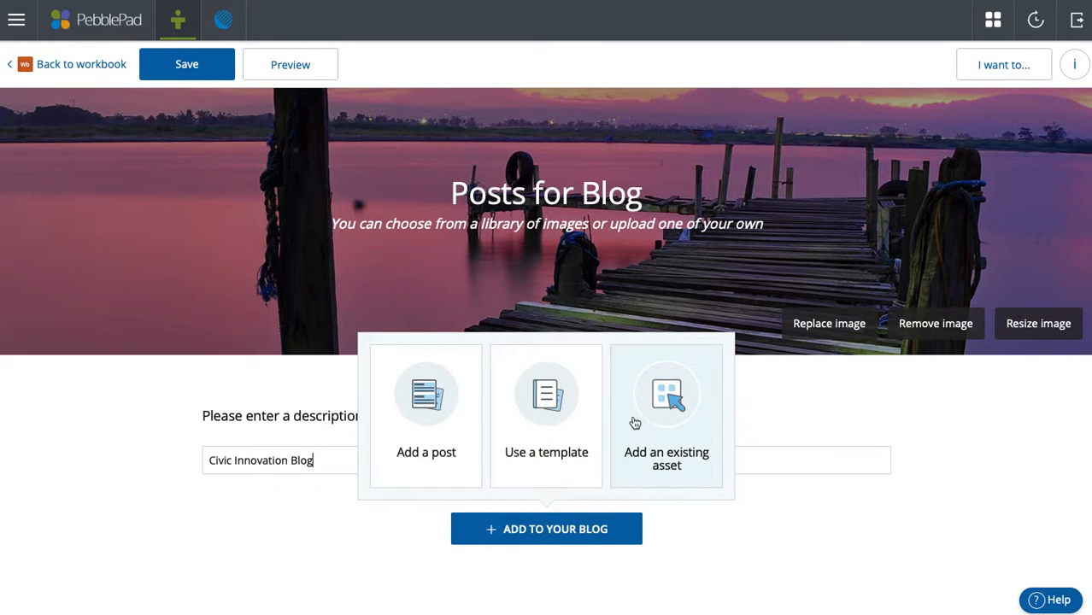
left_click(449, 420)
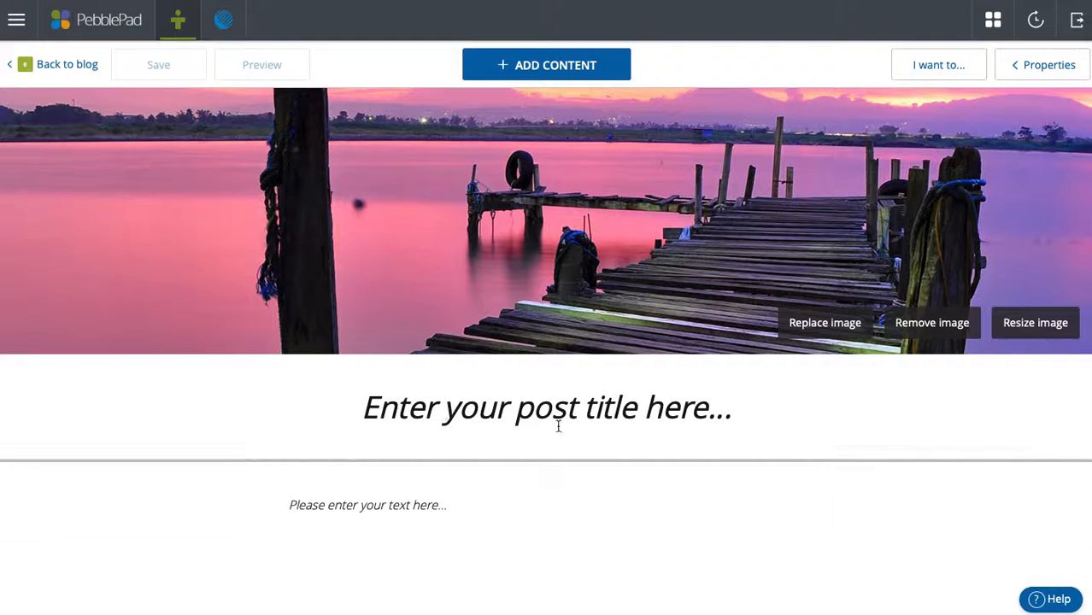
left_click(560, 410)
type("Title Post #1")
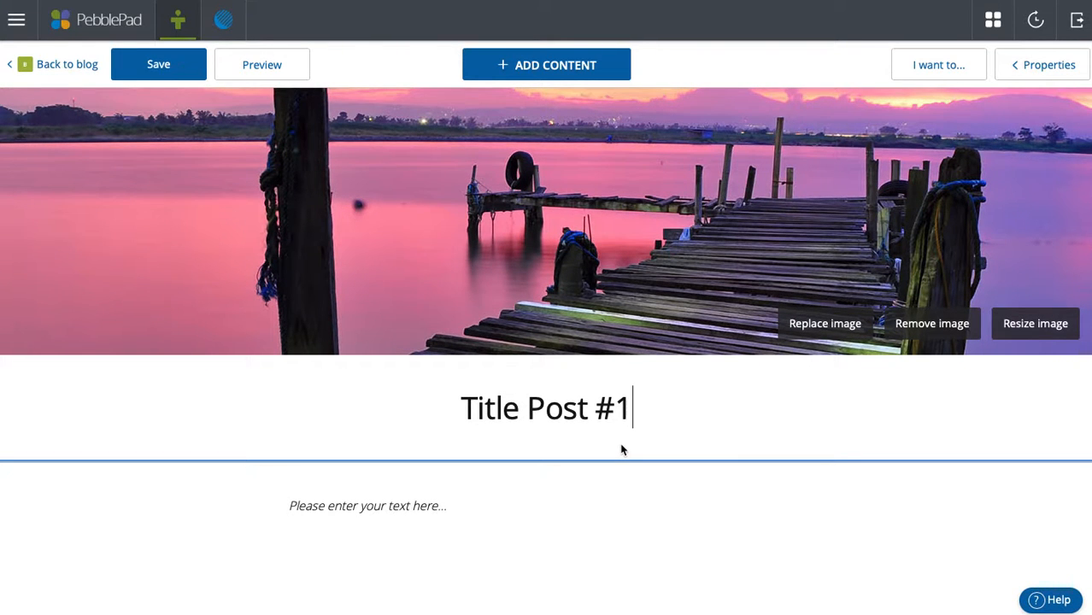
Step: Enter "Text" as the first post's body, save the post and return to the blog
left_click(459, 518)
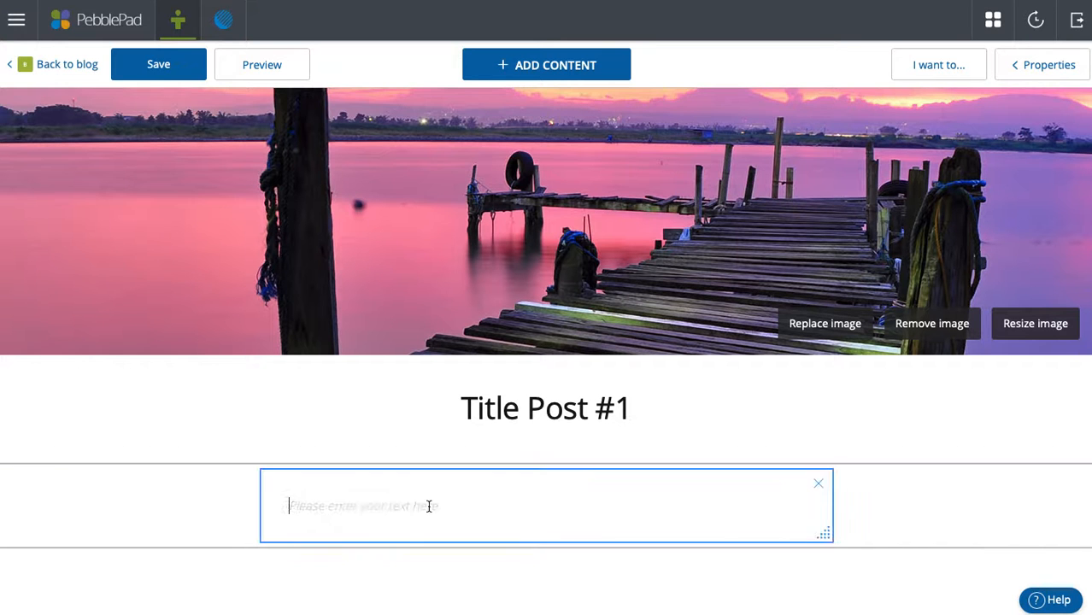
type("Text")
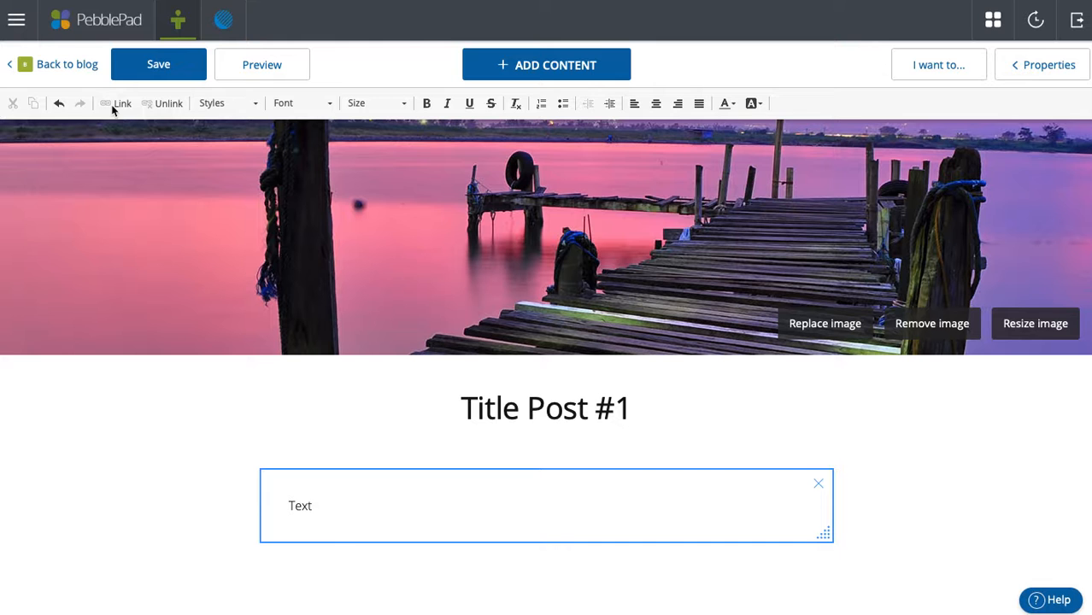
left_click(168, 71)
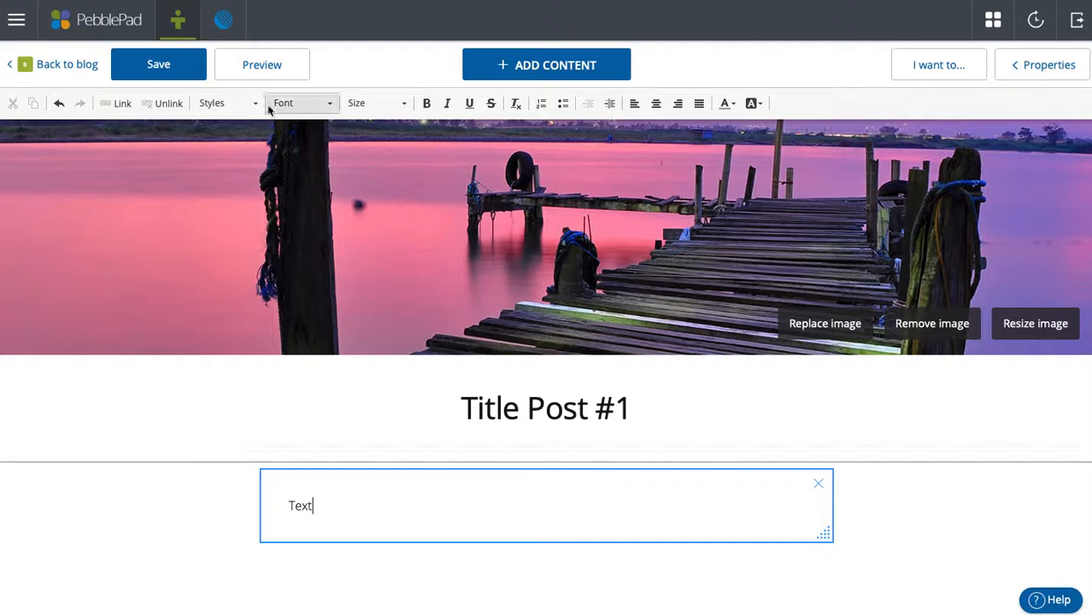
left_click(79, 66)
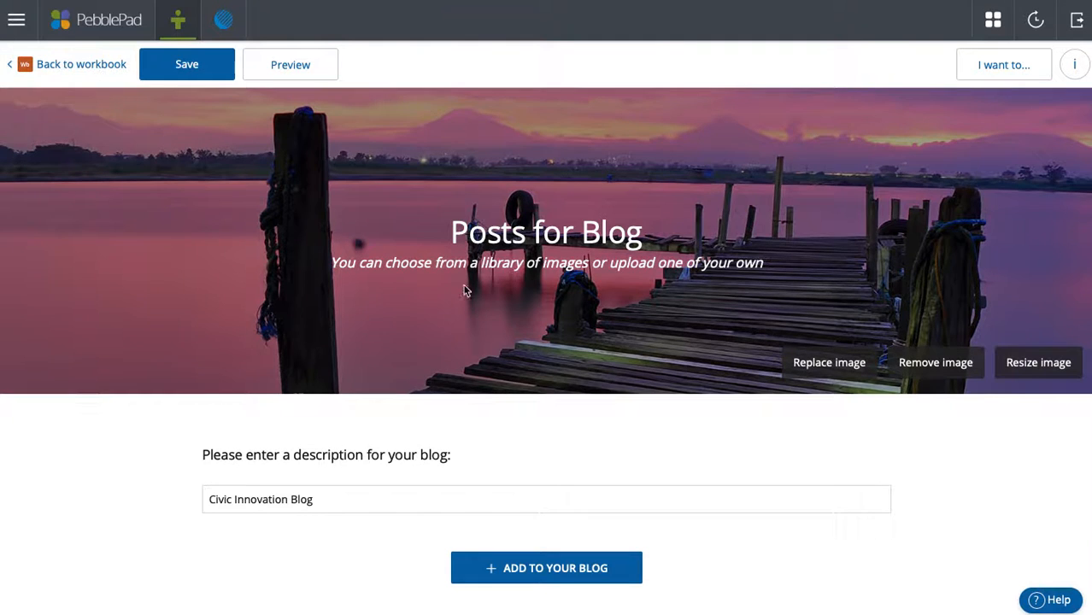
Step: Add another new post to the blog and title it "Post #2"
scroll(799, 408, "down", 4)
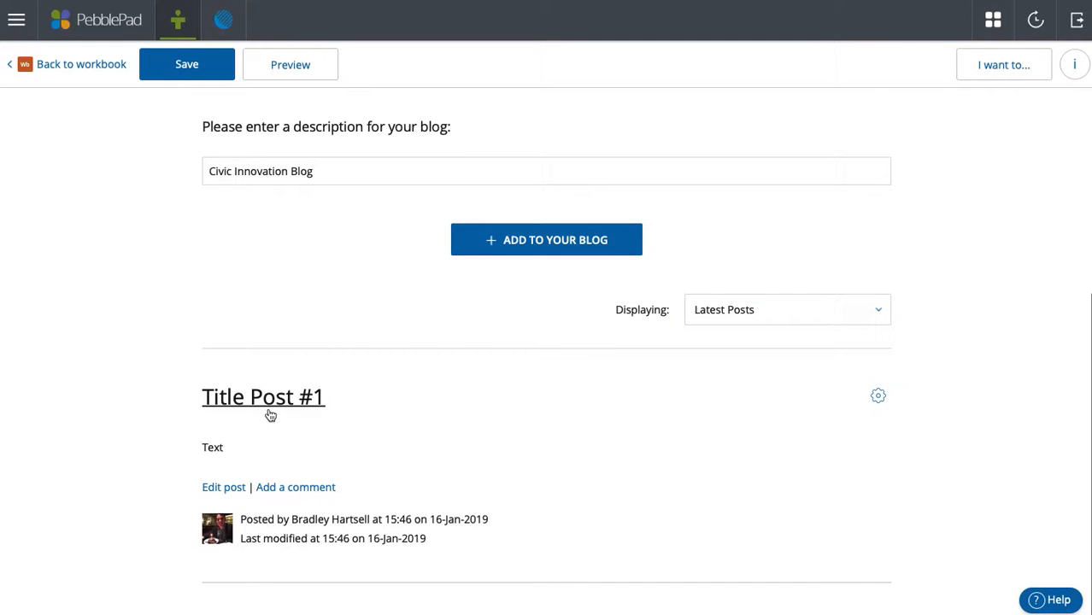
left_click(545, 254)
left_click(410, 342)
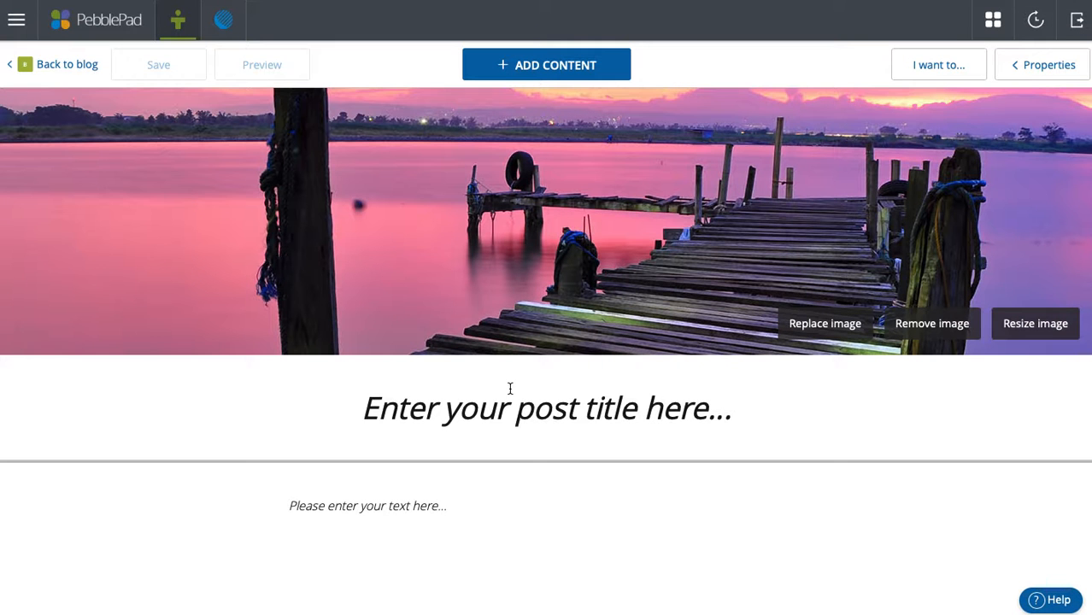
left_click(511, 389)
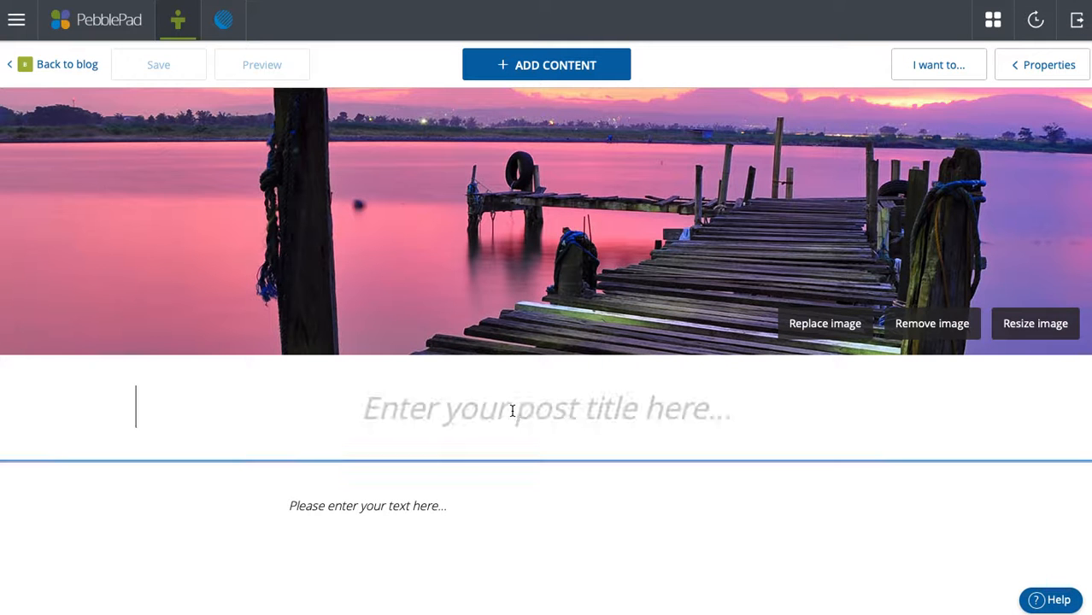
type("Post #2")
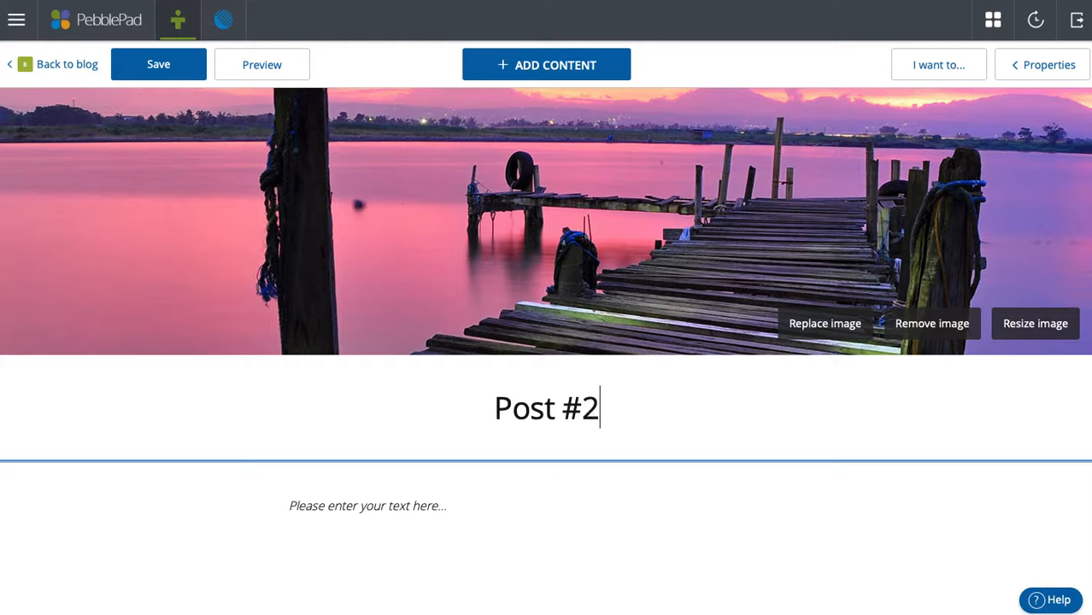
Step: Enter "Text" as the second post's body, save the post and return to the blog
left_click(556, 505)
type("Text")
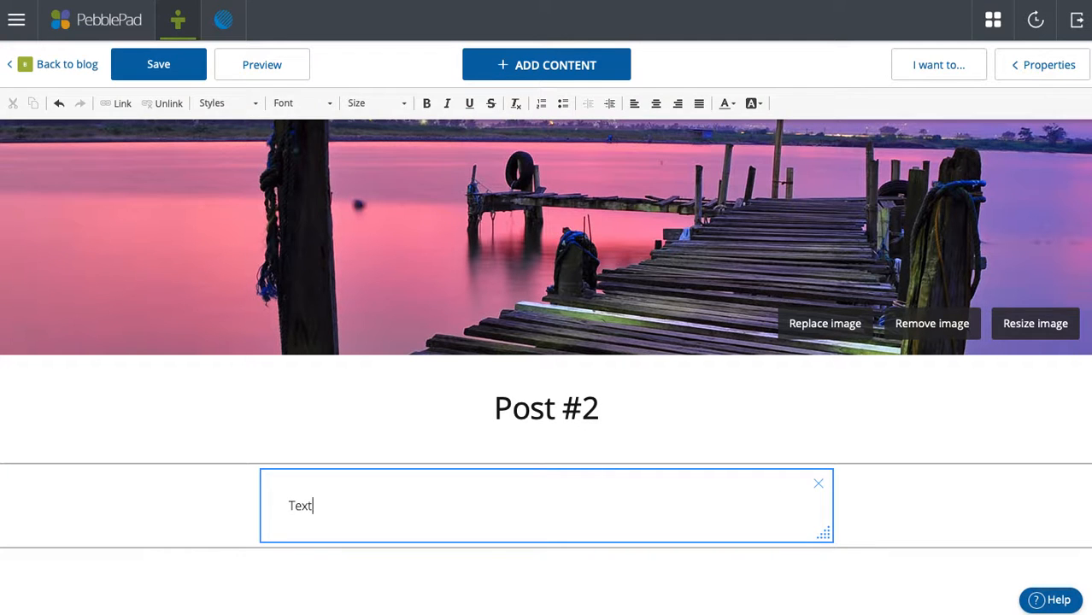
left_click(186, 75)
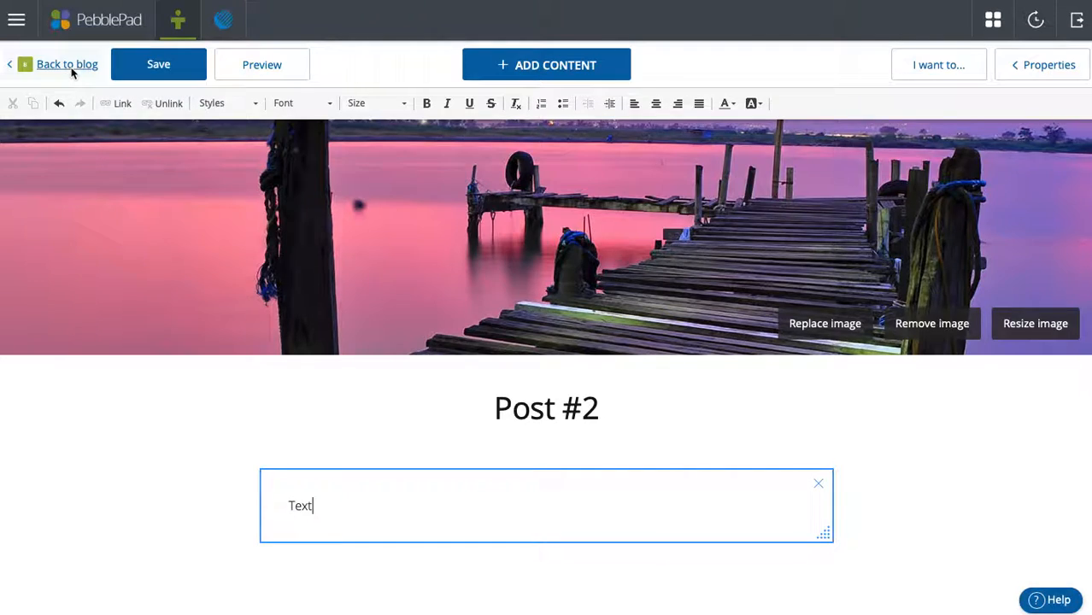
left_click(68, 71)
Step: Preview the blog and look over its banner, description and list of posts
scroll(738, 418, "down", 5)
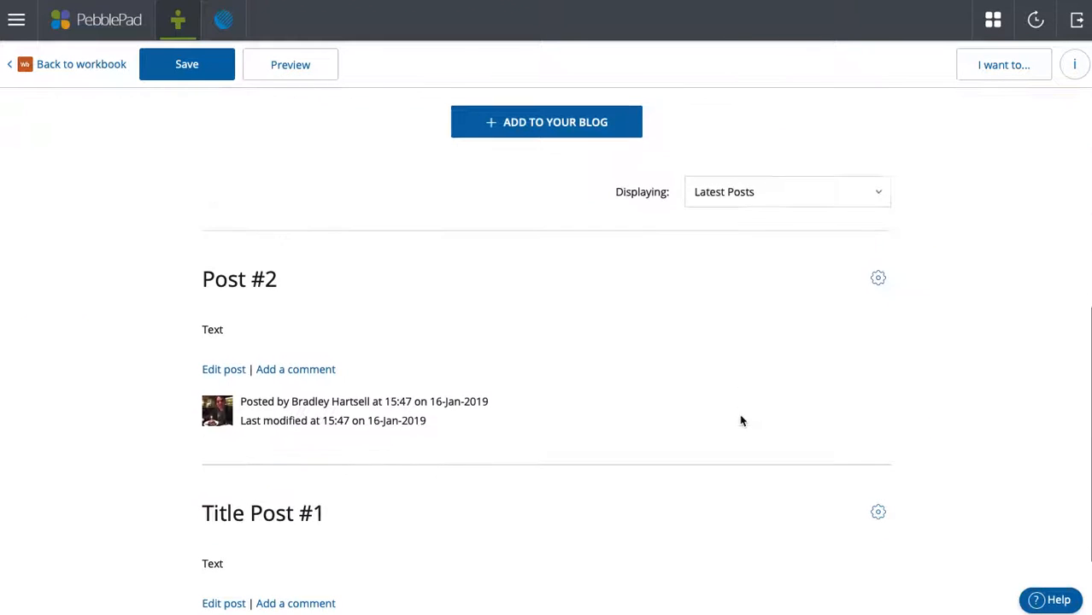
left_click(318, 73)
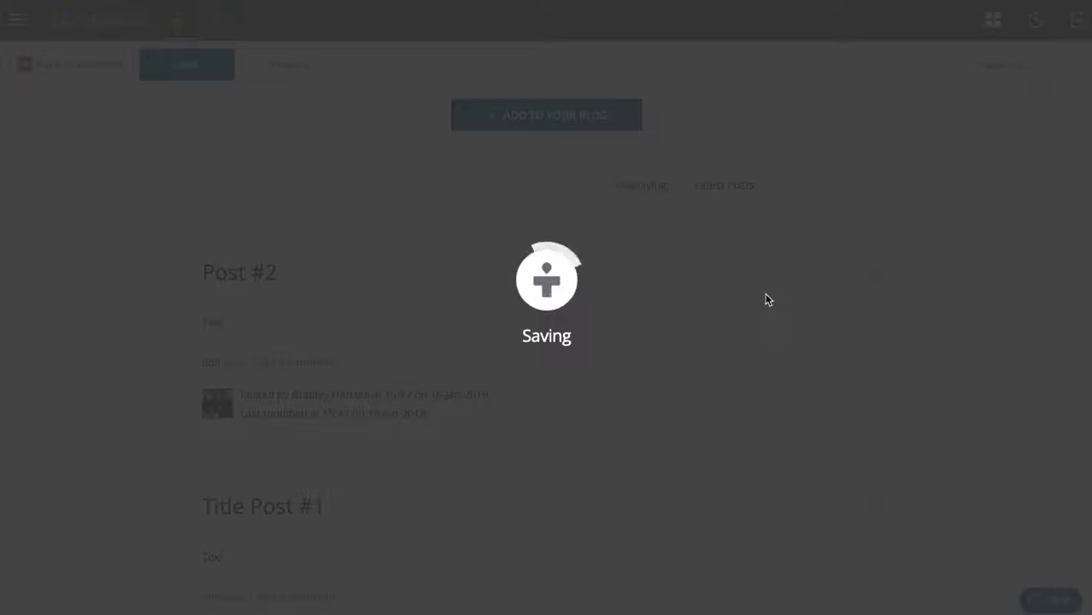
scroll(765, 305, "down", 5)
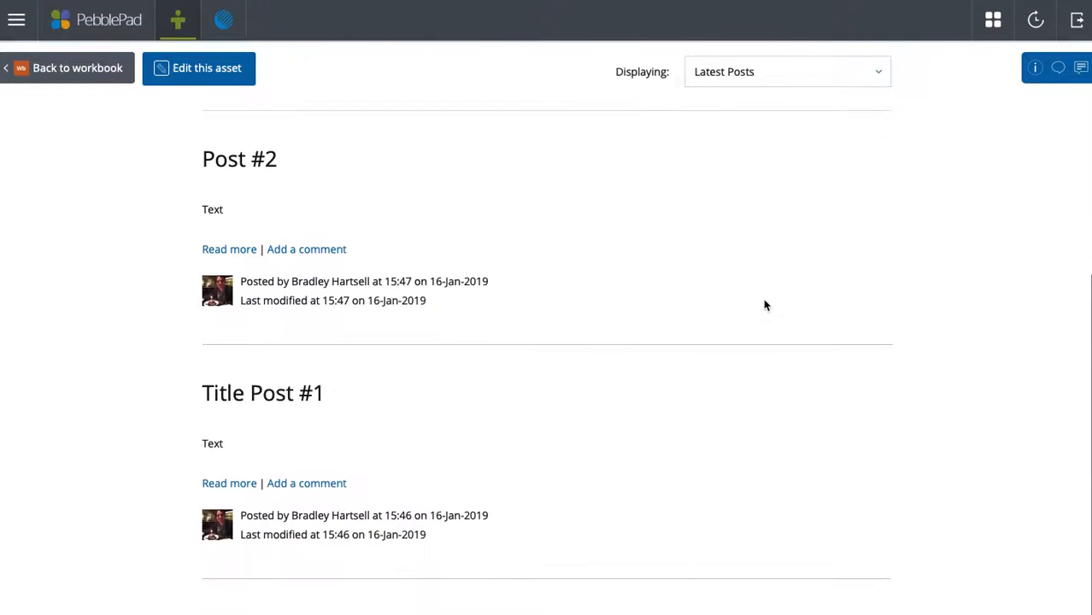
scroll(765, 305, "up", 4)
scroll(765, 306, "down", 3)
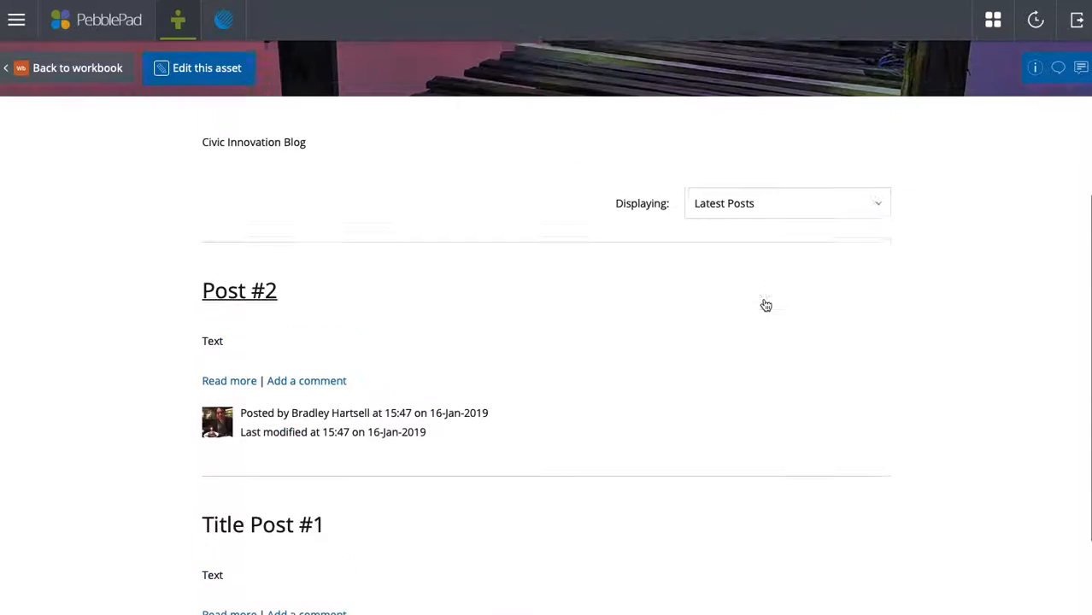
scroll(765, 305, "up", 2)
left_click_drag(205, 230, 353, 232)
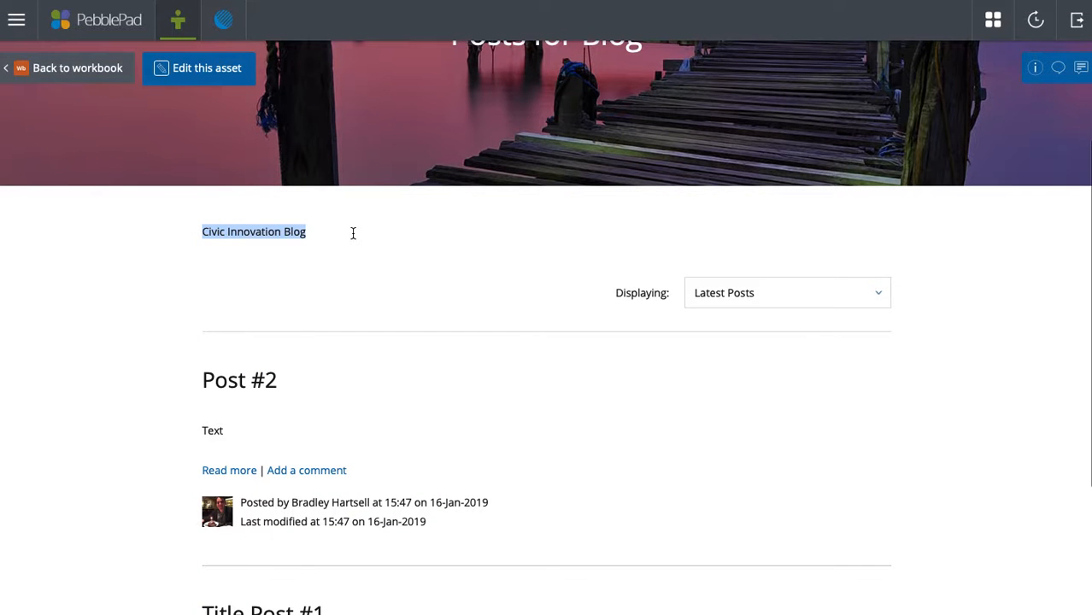
scroll(385, 253, "down", 3)
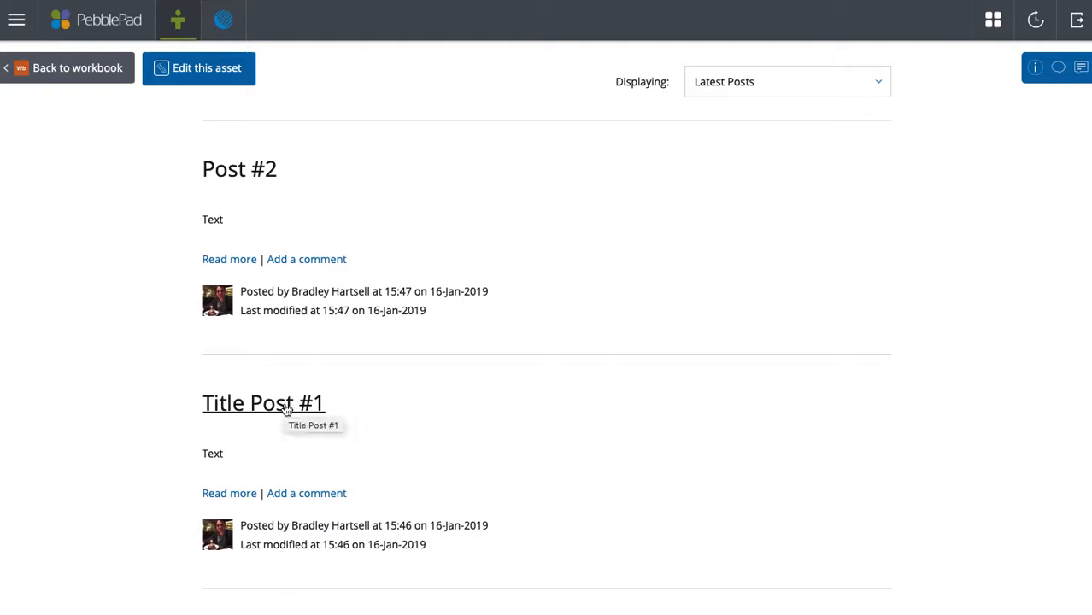
Step: View the "Title Post #1" and "Post #2" pages individually from the blog preview
left_click(286, 409)
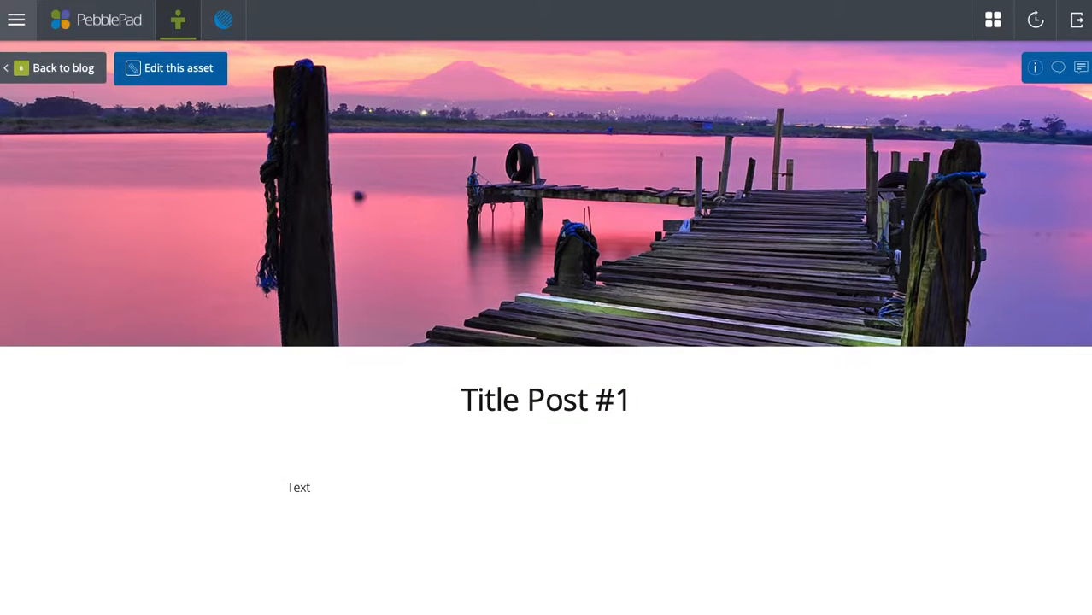
left_click(59, 68)
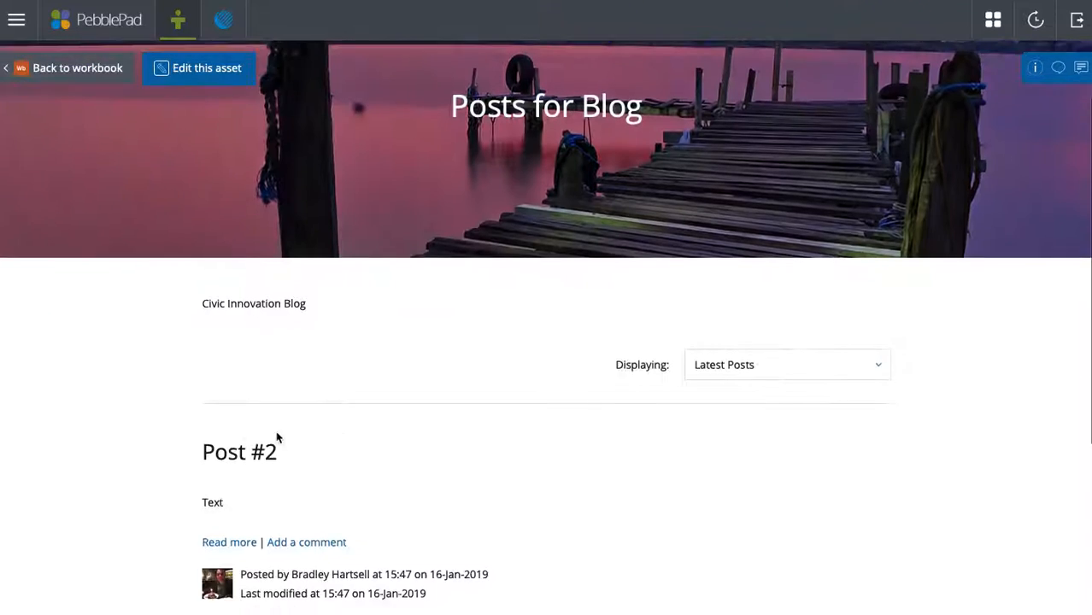
left_click(248, 453)
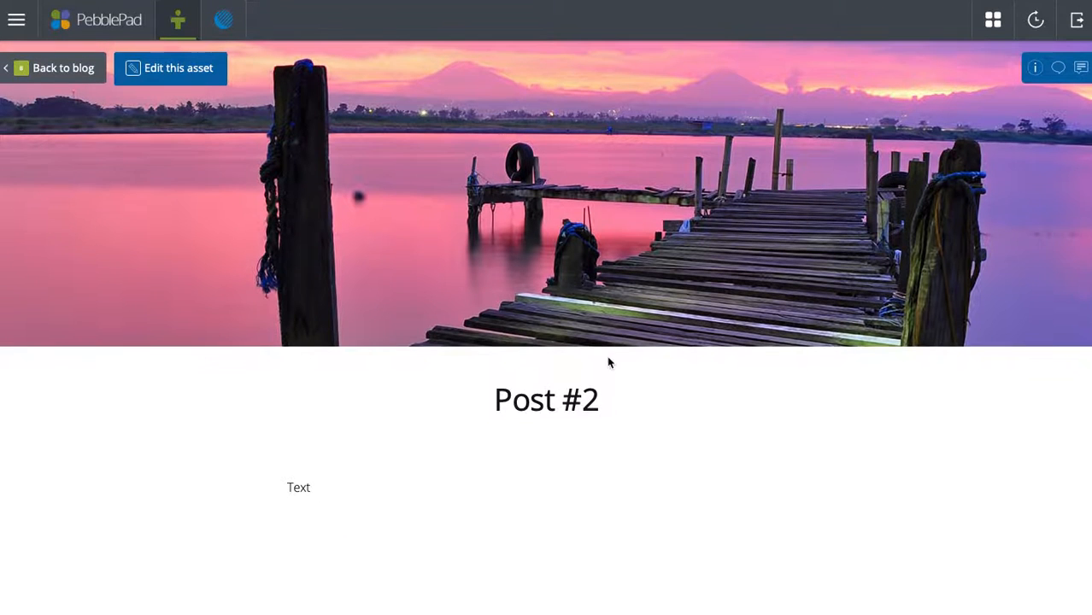